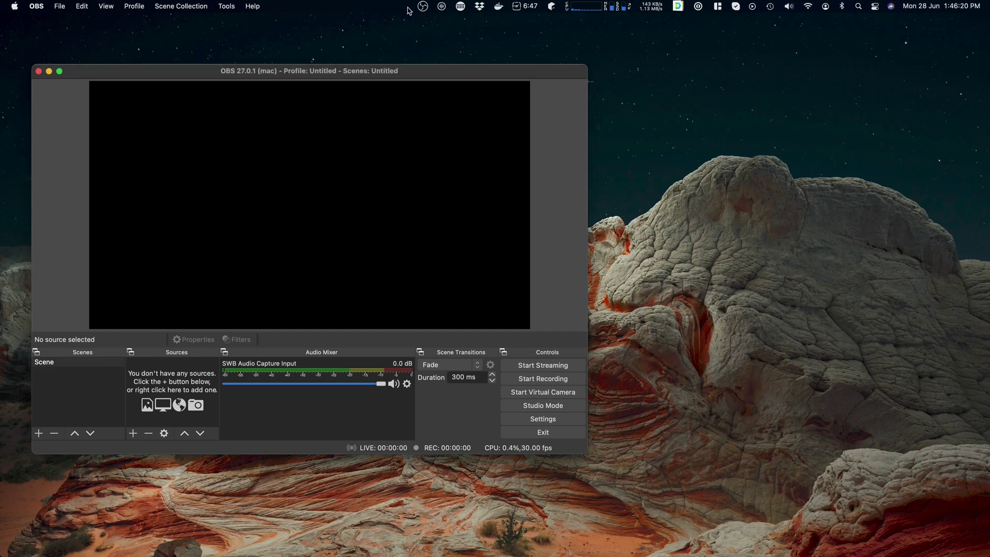
Review the SWB audio capture routing options and the global audio devices in the OBS audio settings
left_click(442, 6)
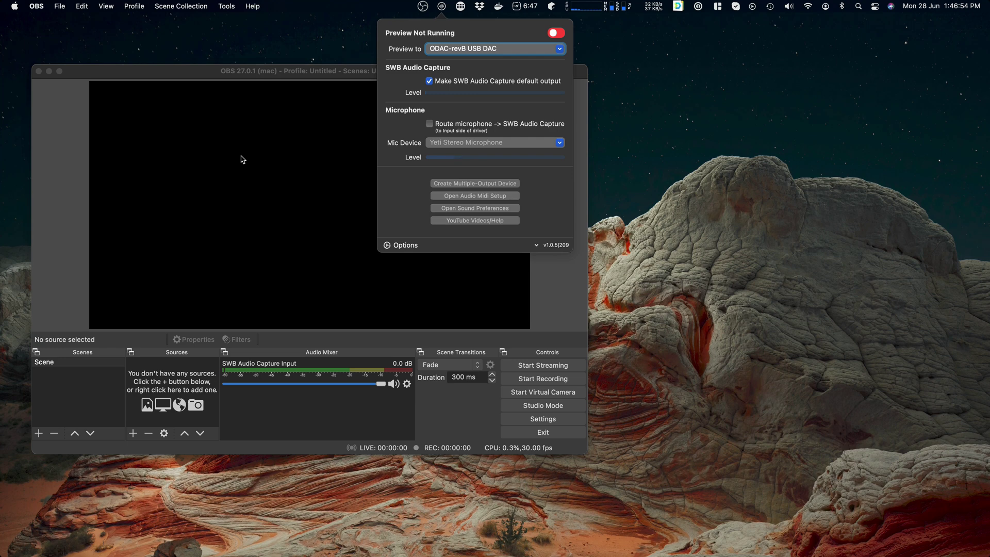
left_click(268, 141)
left_click_drag(329, 76, 330, 68)
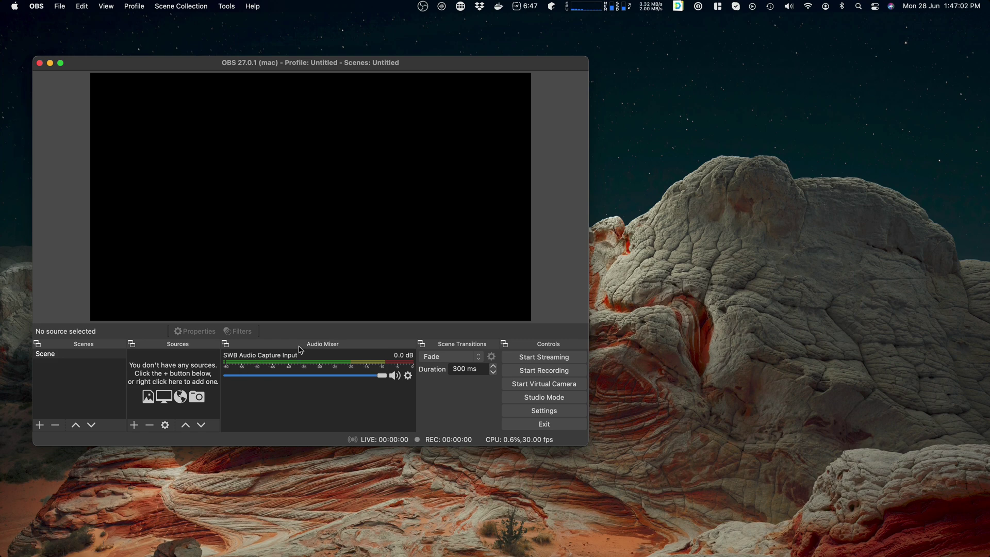
key("super+comma")
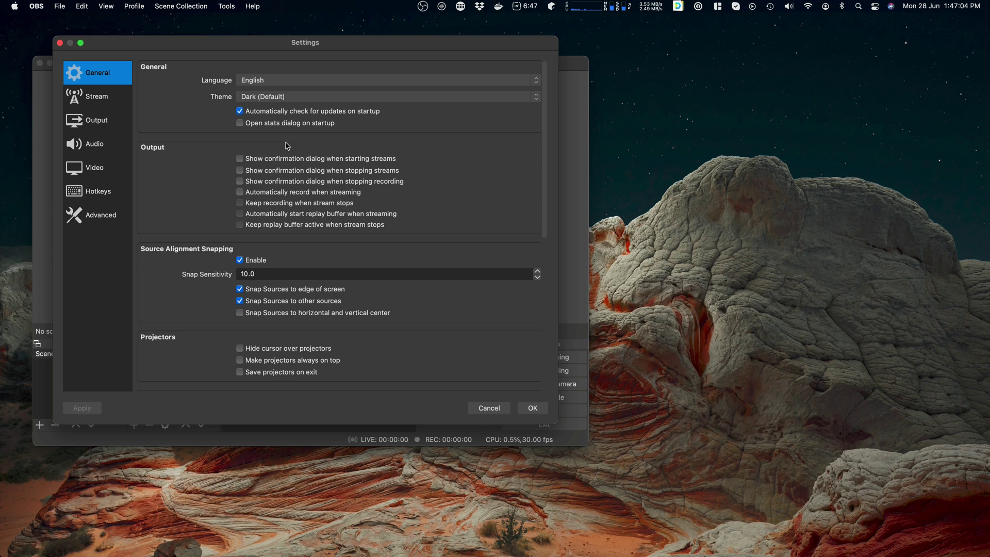
left_click(88, 149)
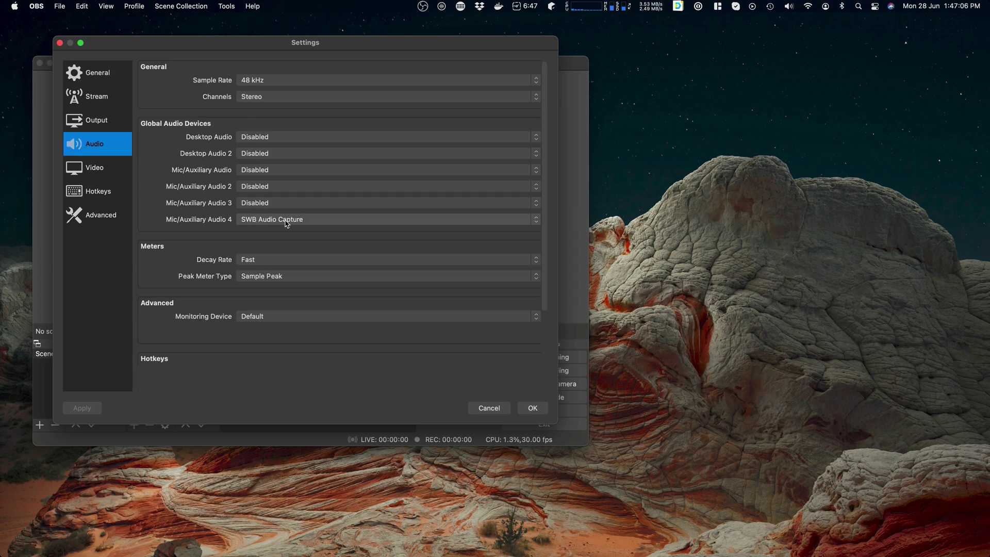
left_click(531, 409)
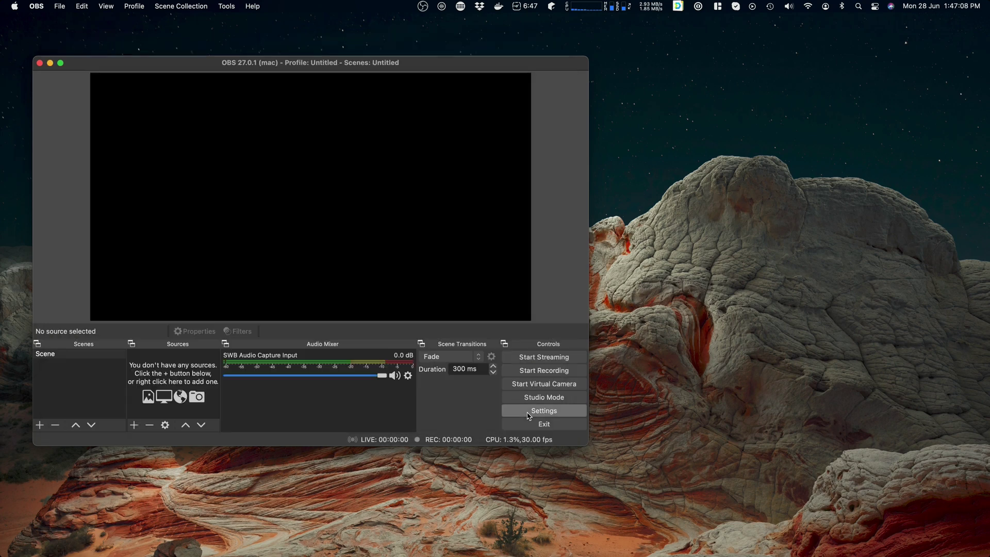
Set audio monitoring for the SWB Audio Capture Input source to Monitor Off in its advanced audio properties
left_click(408, 376)
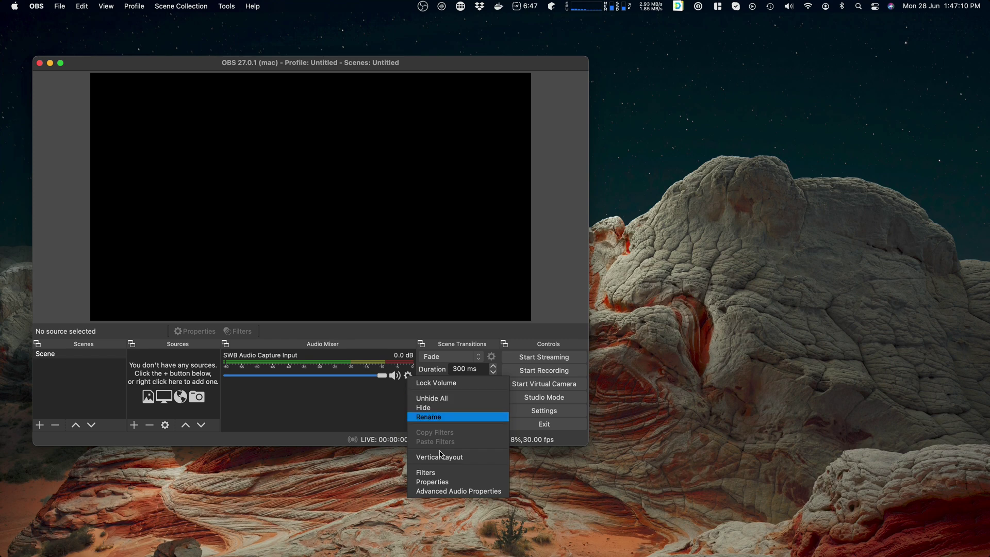
left_click(454, 490)
left_click(485, 185)
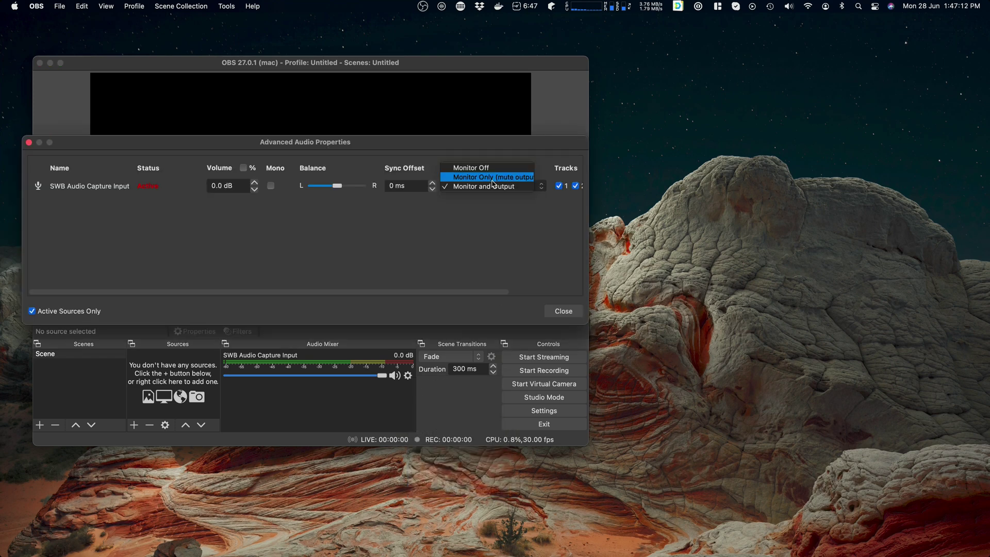
left_click(487, 168)
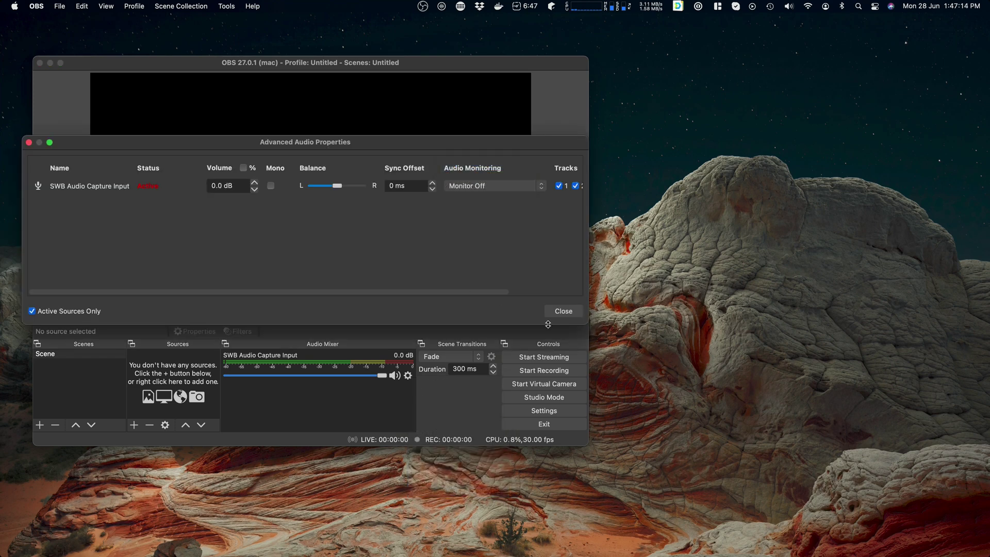
left_click(564, 311)
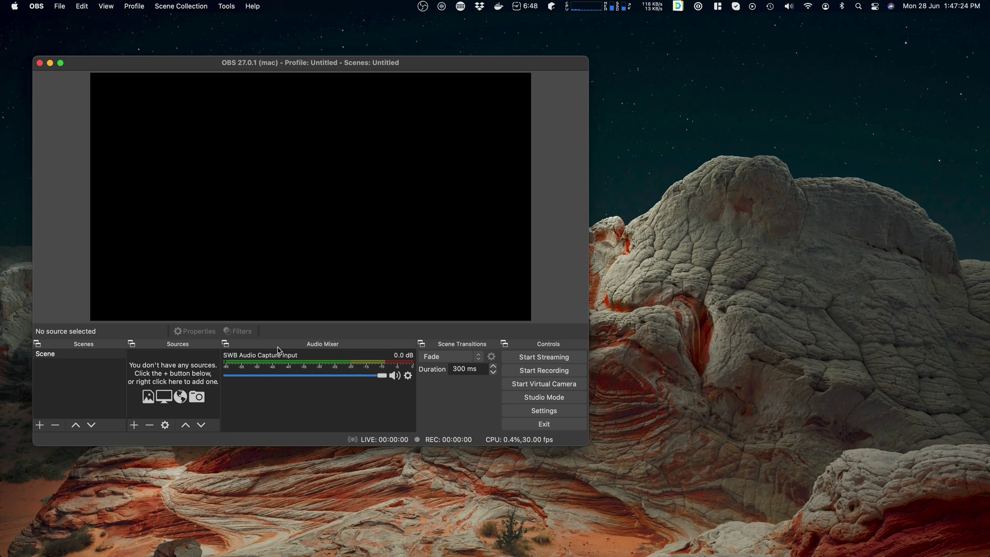
Try routing the microphone into SWB Audio Capture while watching the mixer level, and turn the routing off again
left_click(442, 6)
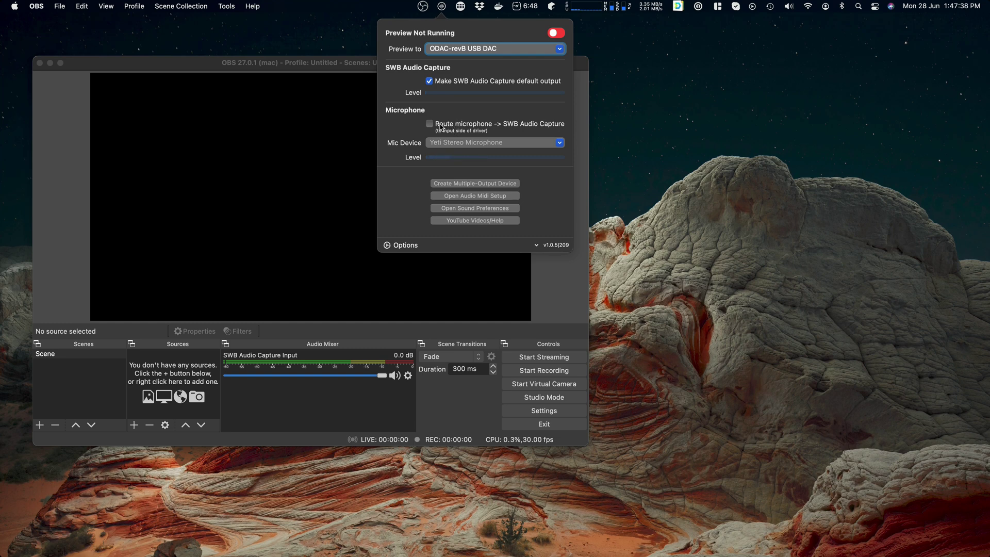
left_click(442, 125)
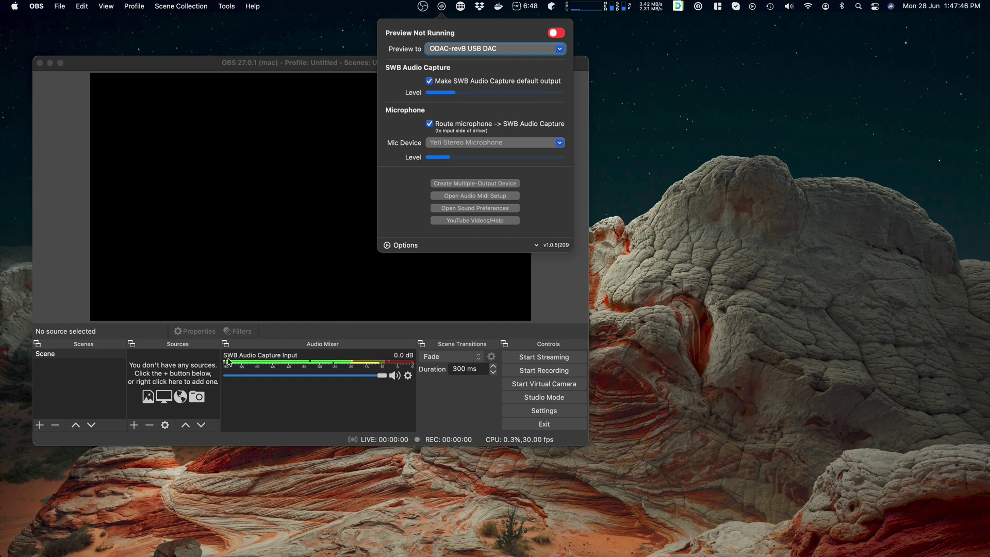
left_click(429, 124)
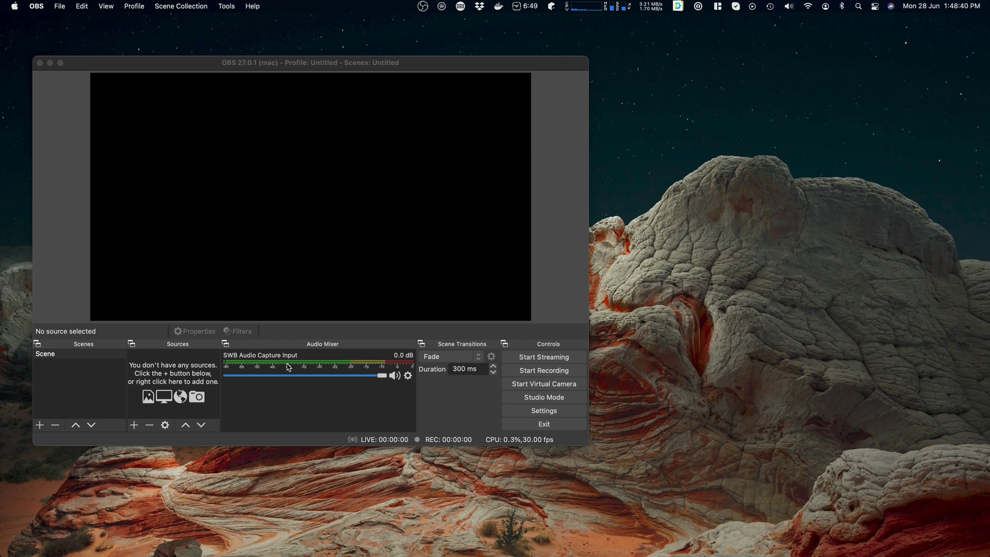
Add a new Audio Input Capture source to the scene using the Yeti Stereo Microphone device
left_click(134, 425)
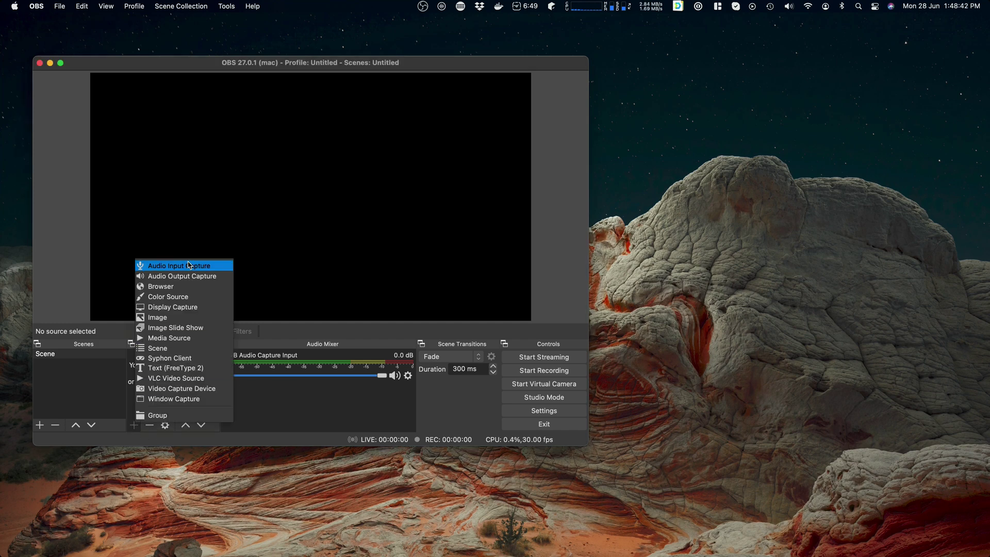
left_click(189, 265)
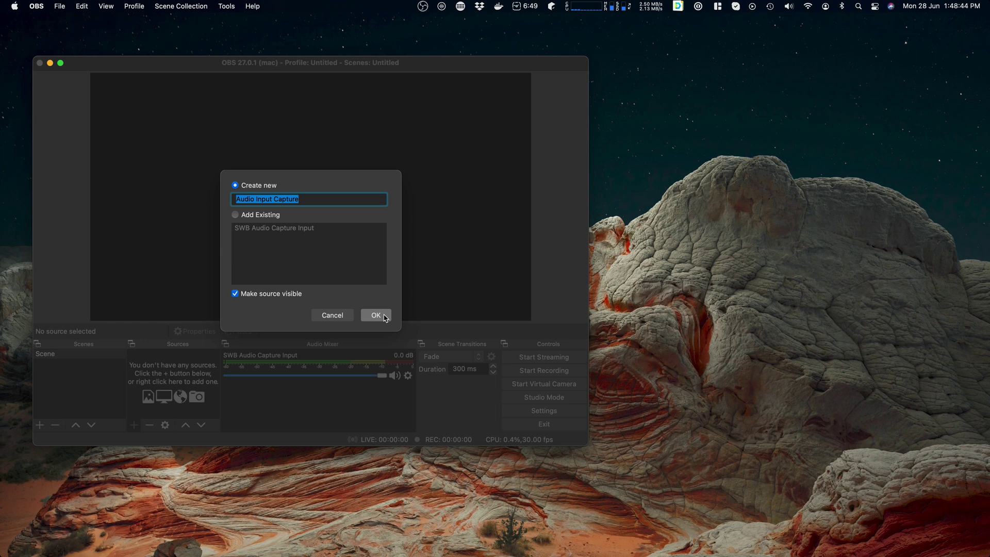
left_click(376, 315)
left_click(264, 111)
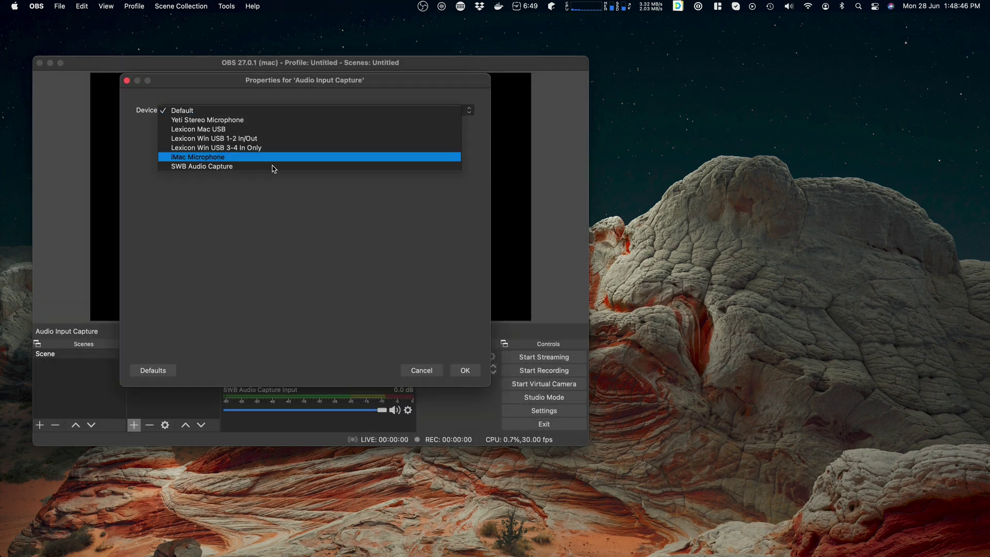
left_click(286, 119)
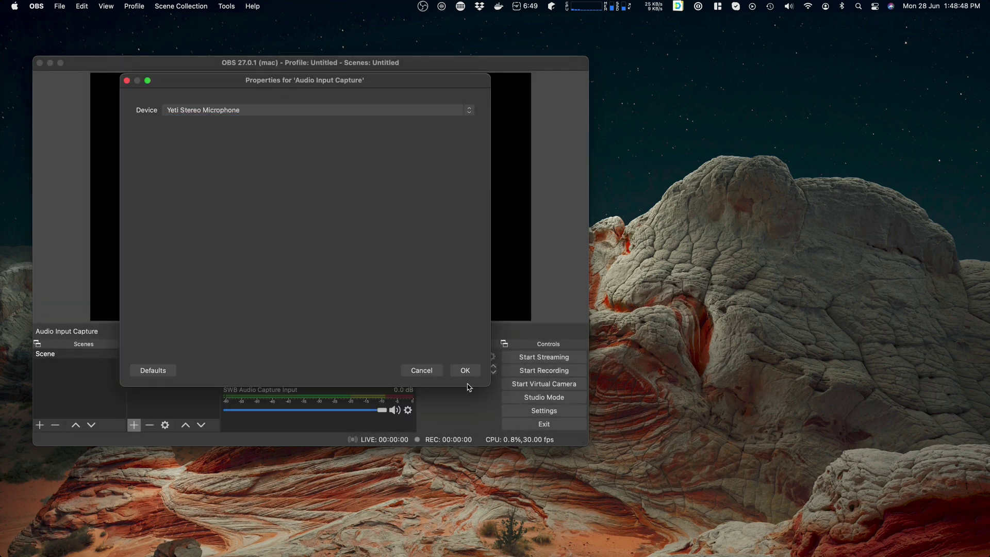
left_click(465, 371)
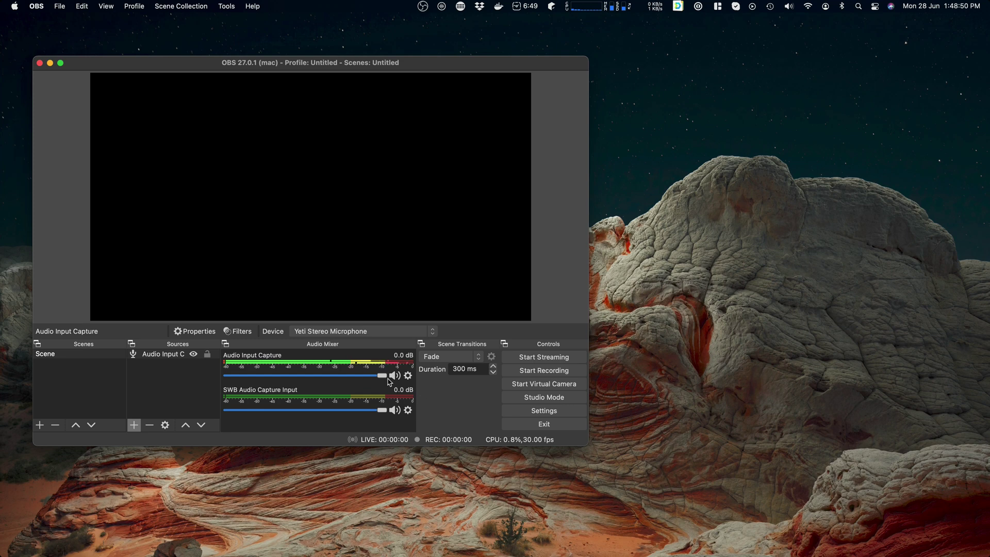
Lower the Audio Input Capture volume in the audio mixer to -22.0 dB
mouse_move(383, 379)
left_mouse_down()
mouse_move(283, 380)
mouse_move(383, 380)
left_mouse_up()
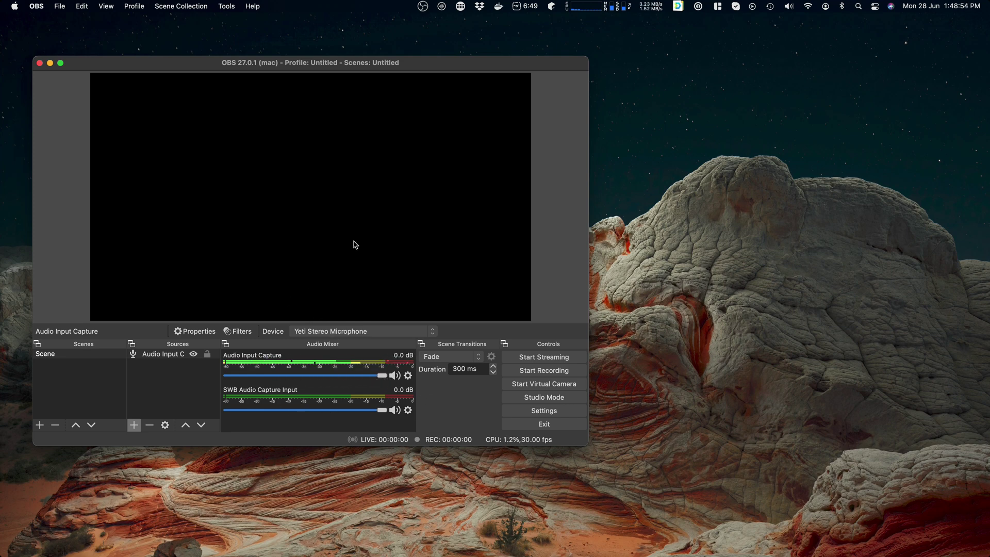
left_click(441, 6)
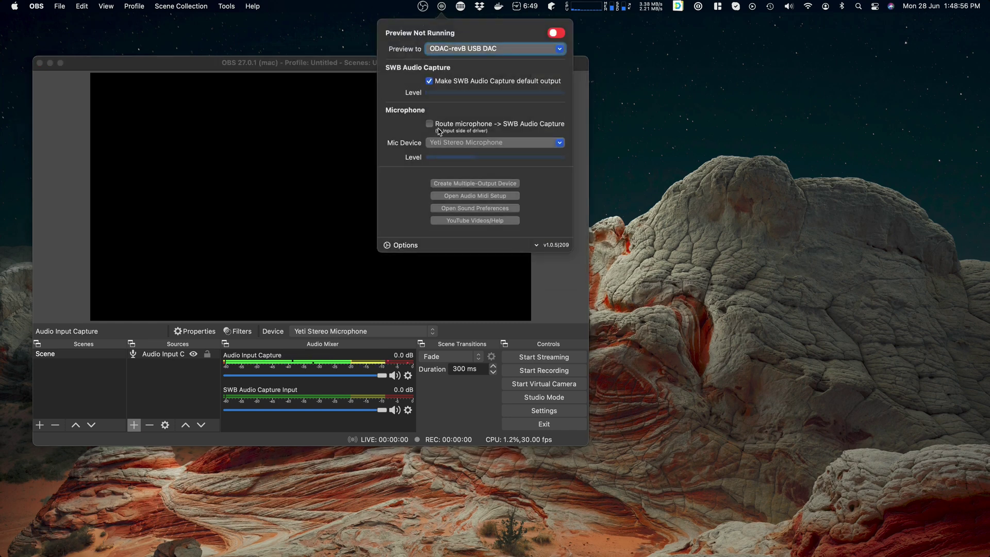
left_click(252, 167)
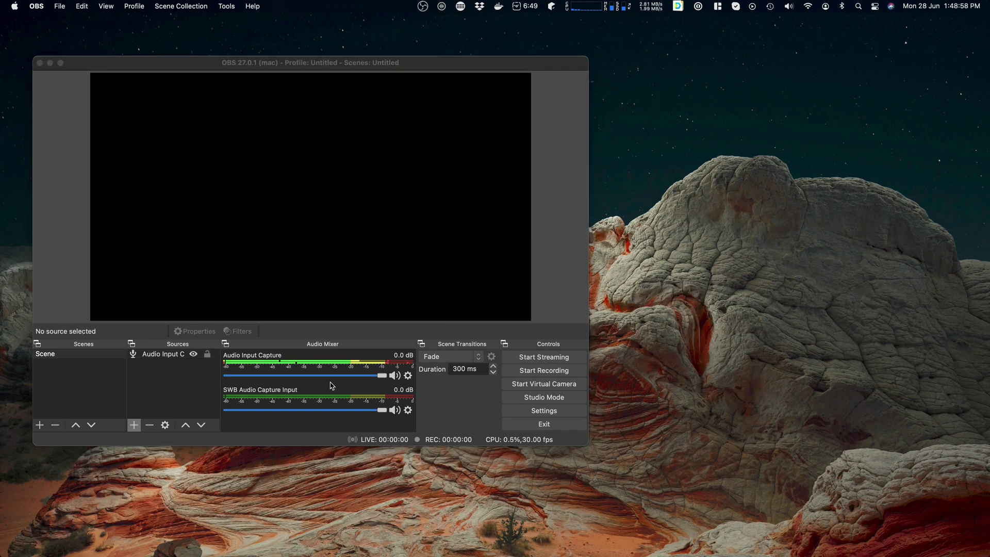
left_click(381, 377)
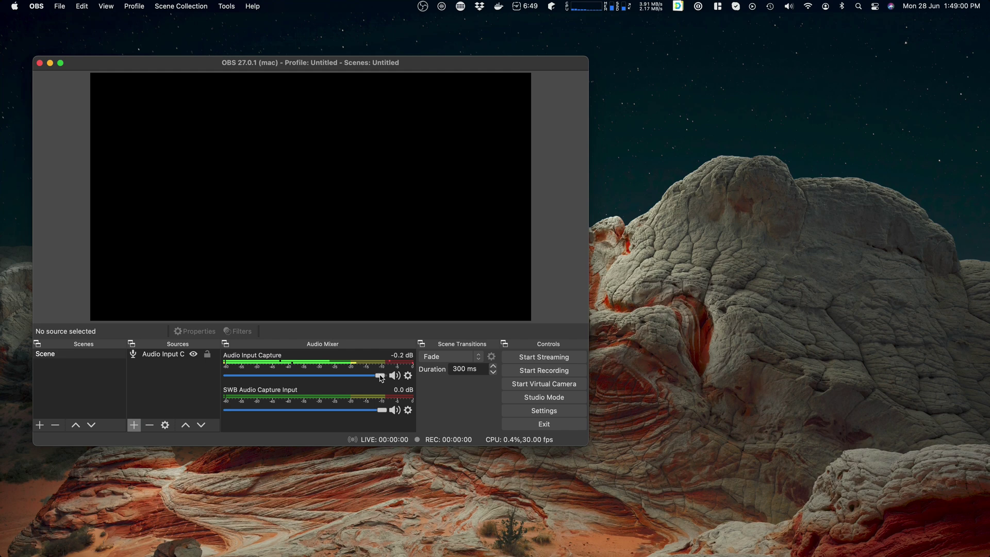
left_click_drag(381, 377, 299, 380)
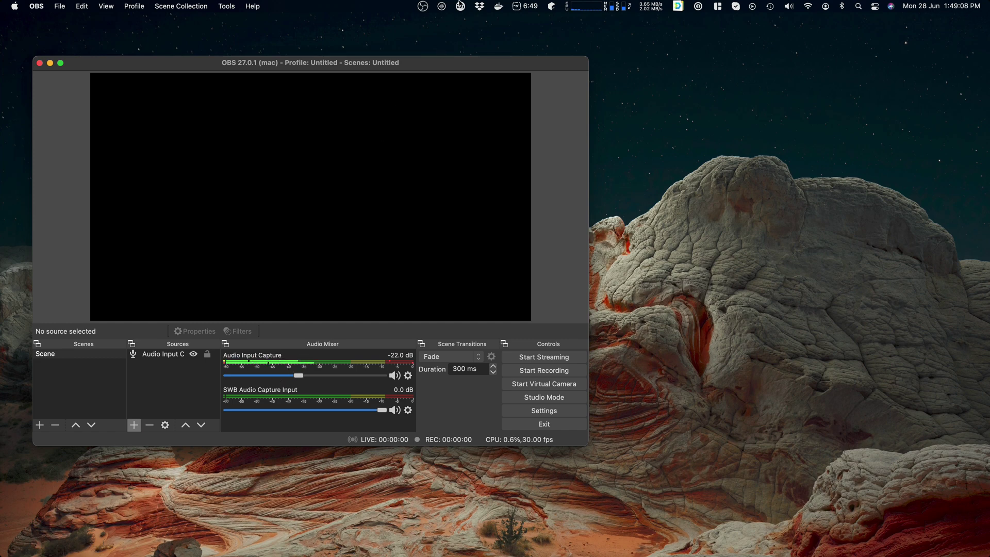
left_click(442, 6)
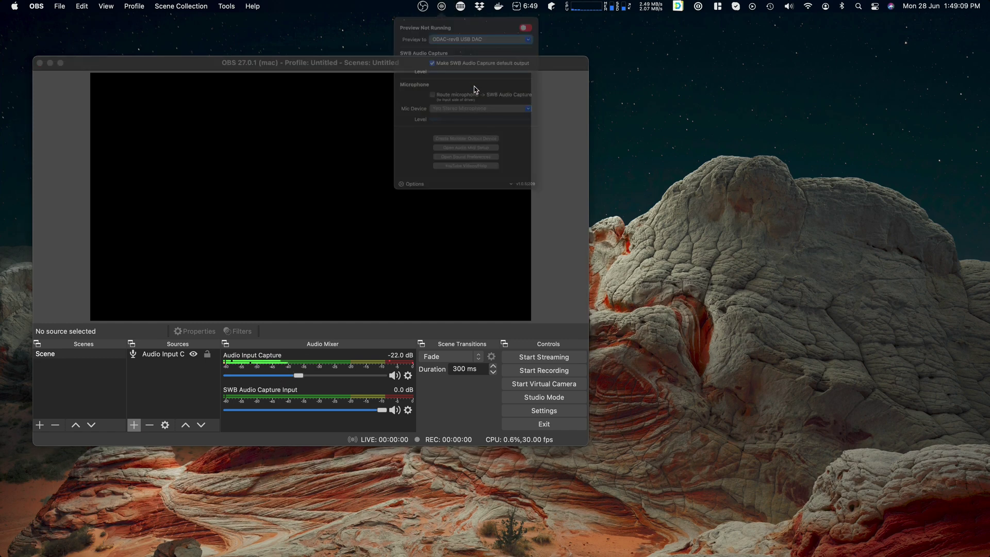
left_click(199, 206)
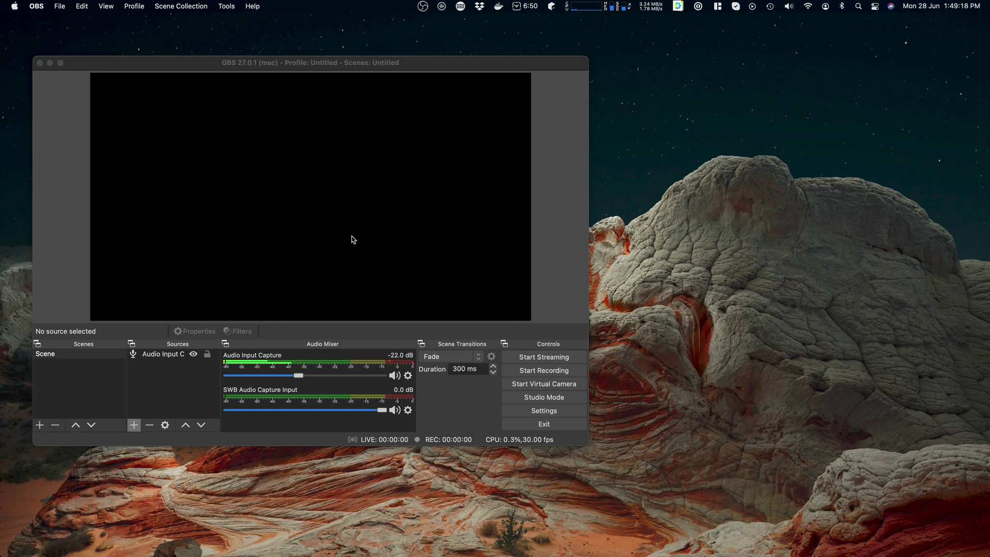
left_click(260, 161)
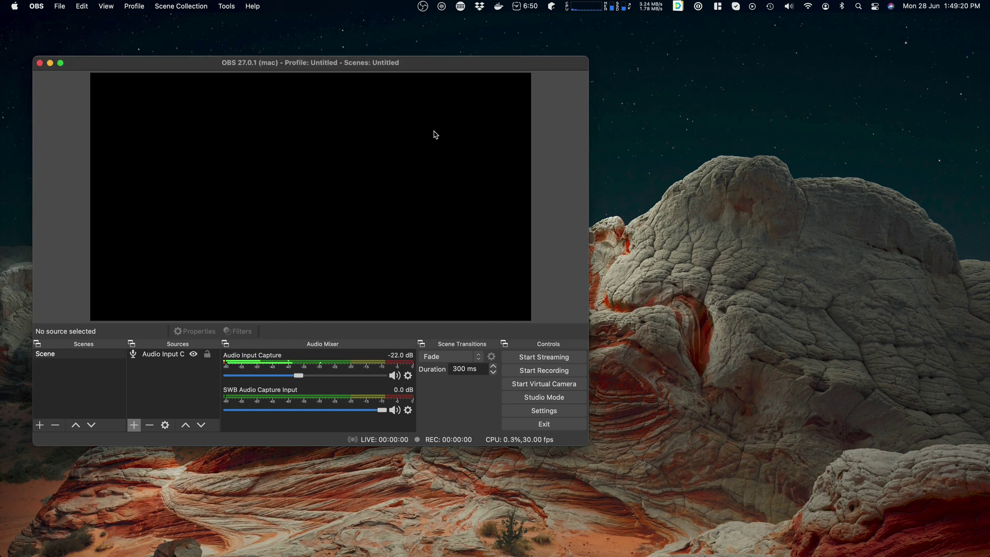
Hide OBS, switch to Zoom and open its audio settings
key("super+h")
key("super+space")
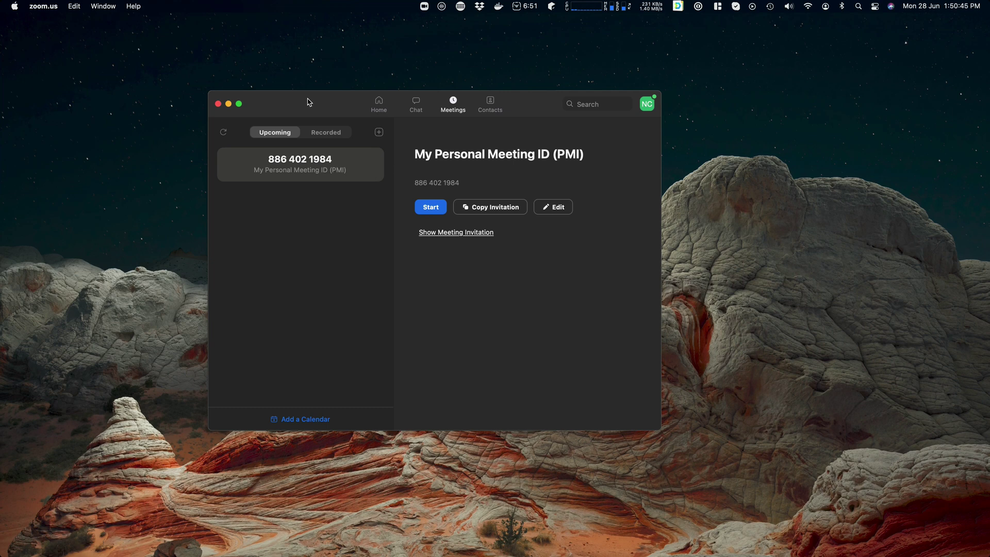
key("super+comma")
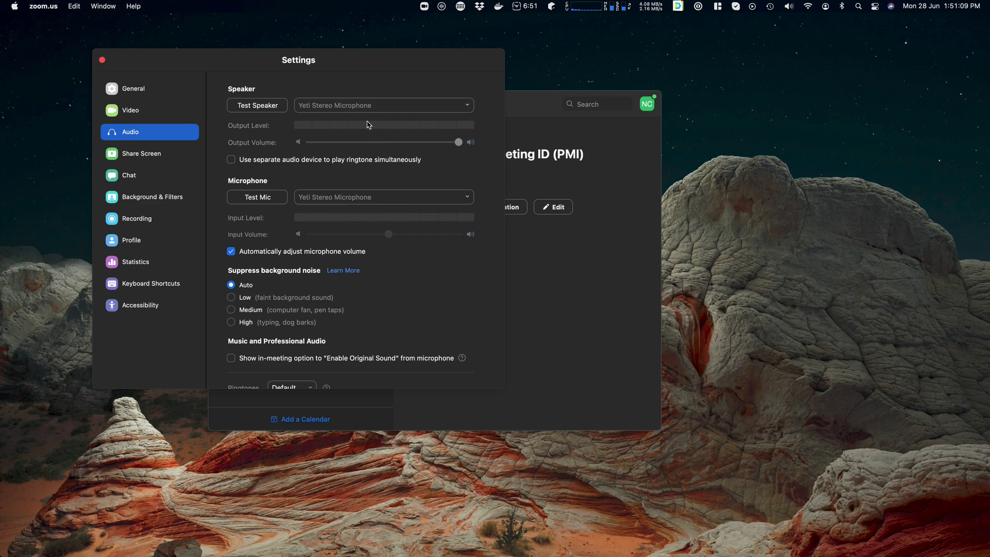
Try SWB Audio Capture as the Zoom speaker, and set the speaker back to Yeti Stereo Microphone
left_click(364, 105)
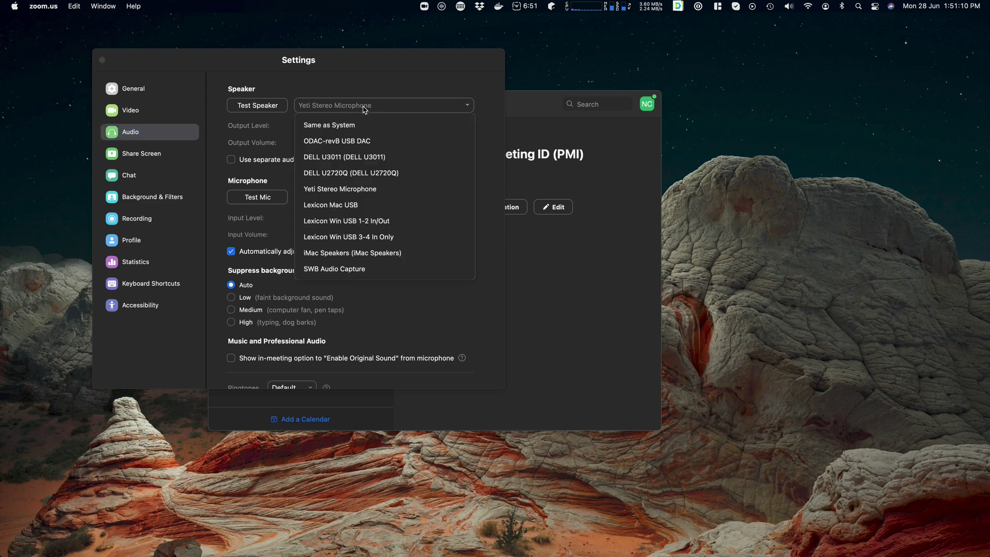
left_click(330, 268)
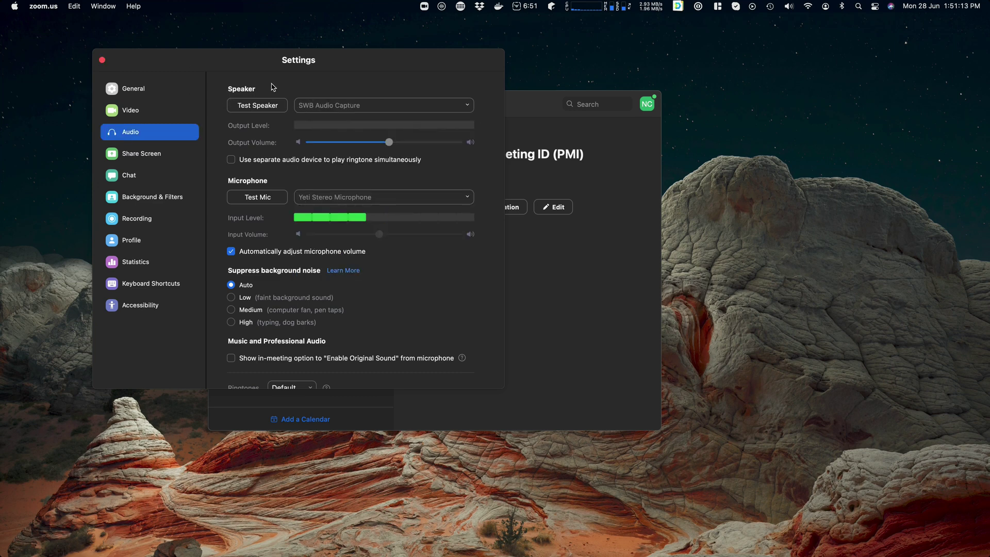
left_click(335, 106)
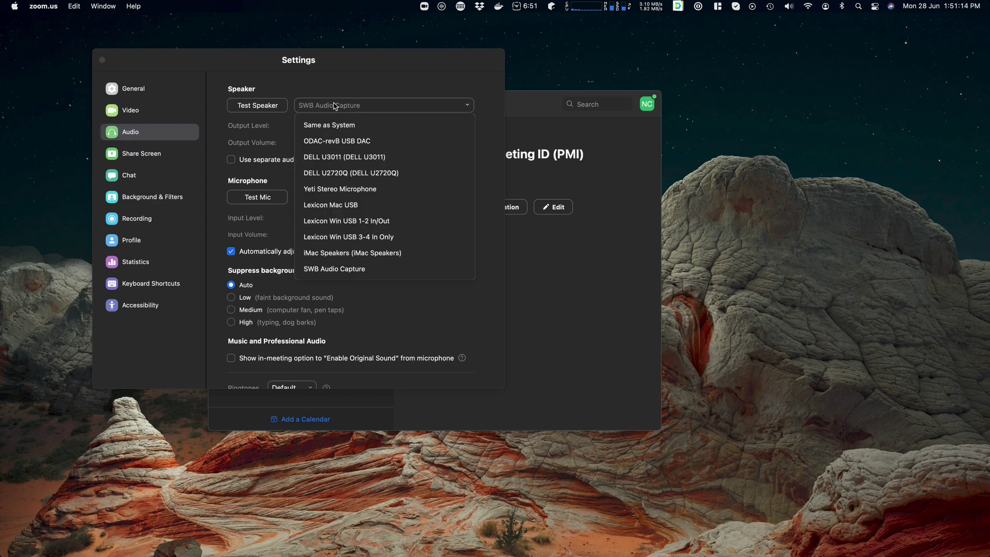
left_click(341, 189)
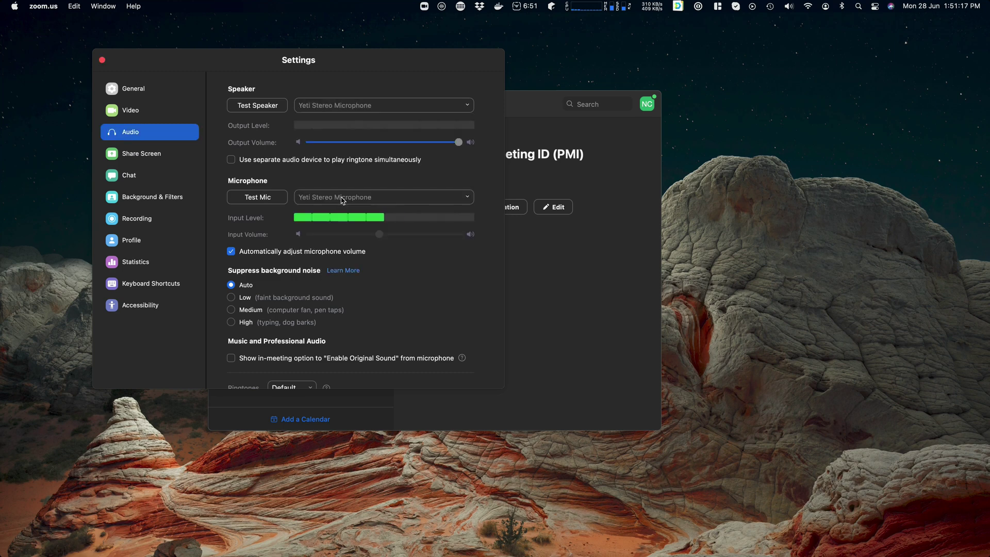
Set Zoom's microphone to SWB Audio Capture and enable routing the Yeti Stereo Microphone into SWB Audio Capture
left_click(343, 200)
left_click(376, 314)
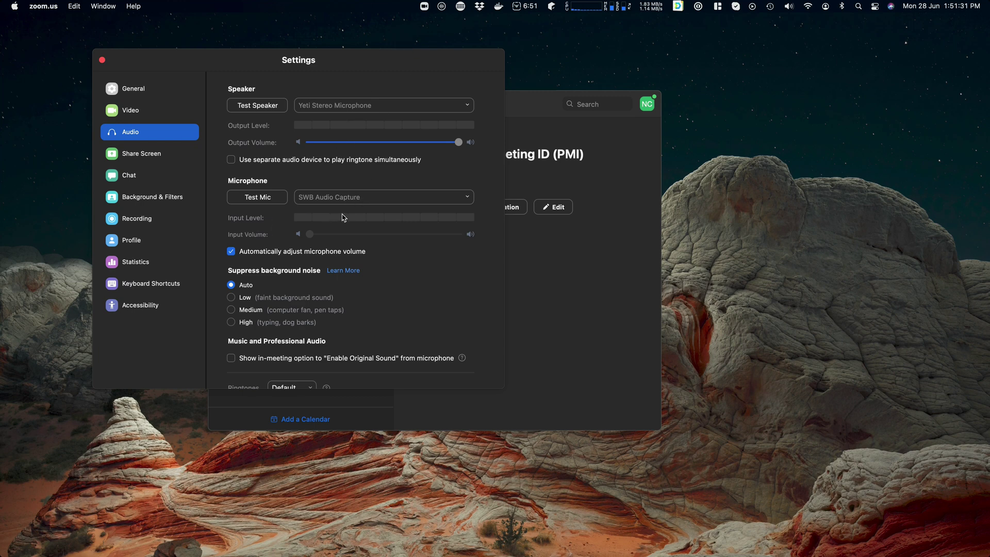
left_click(442, 6)
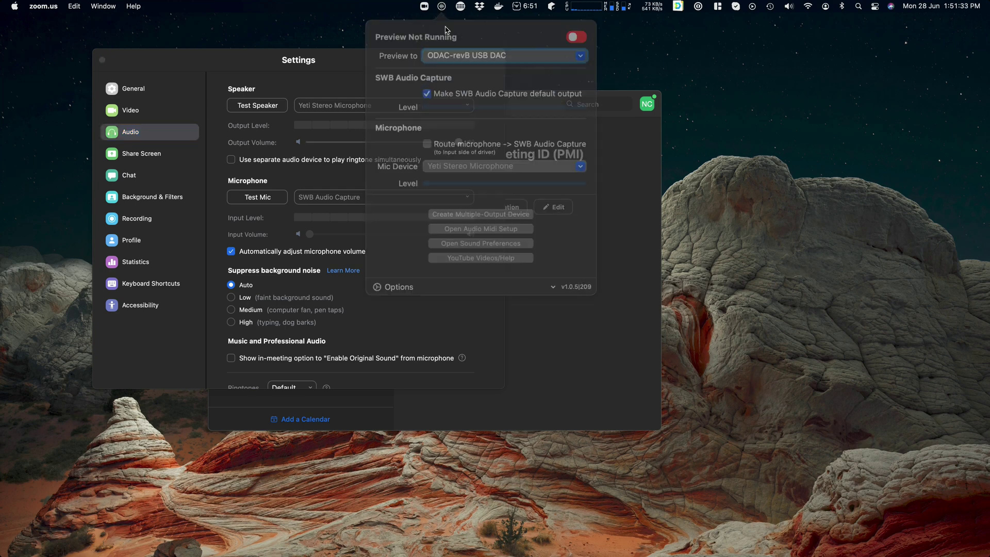
left_click(436, 123)
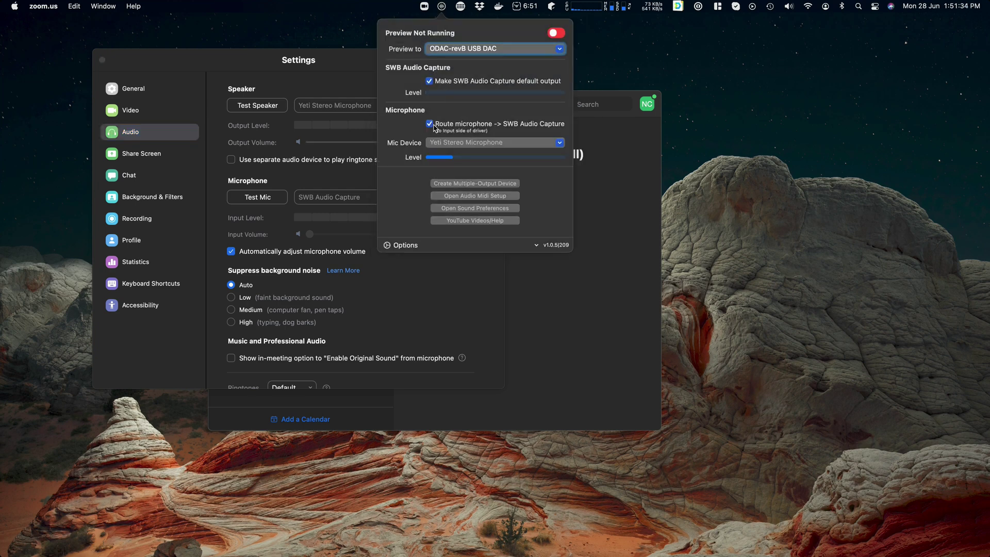
left_click(422, 320)
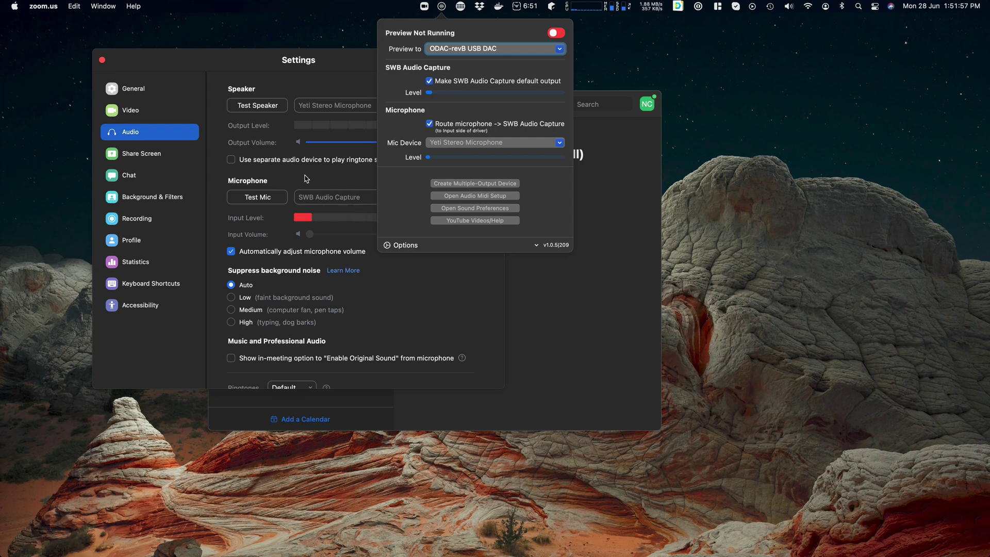
Reopen the SWB Audio Capture controls and disable routing the microphone into SWB Audio Capture
left_click(442, 7)
left_click(442, 7)
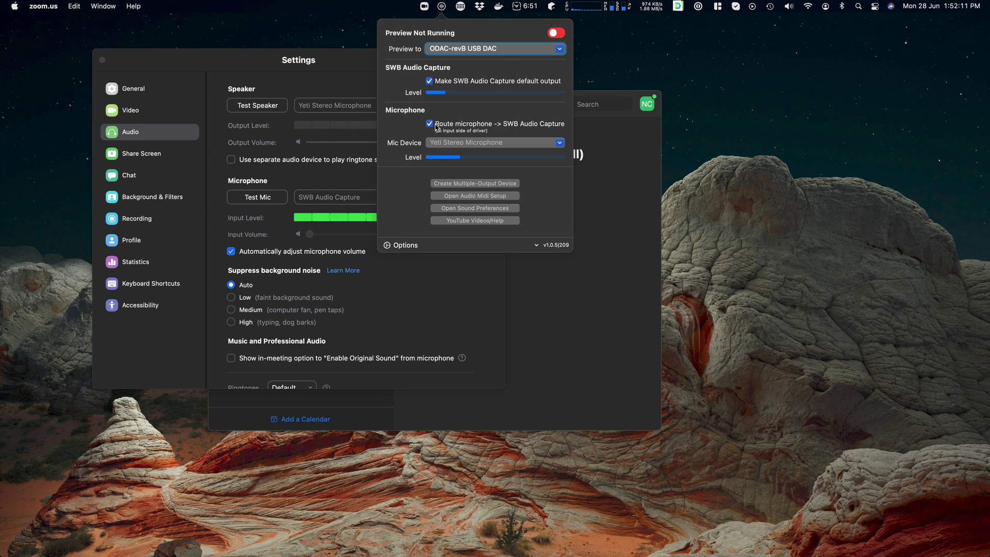
left_click(324, 184)
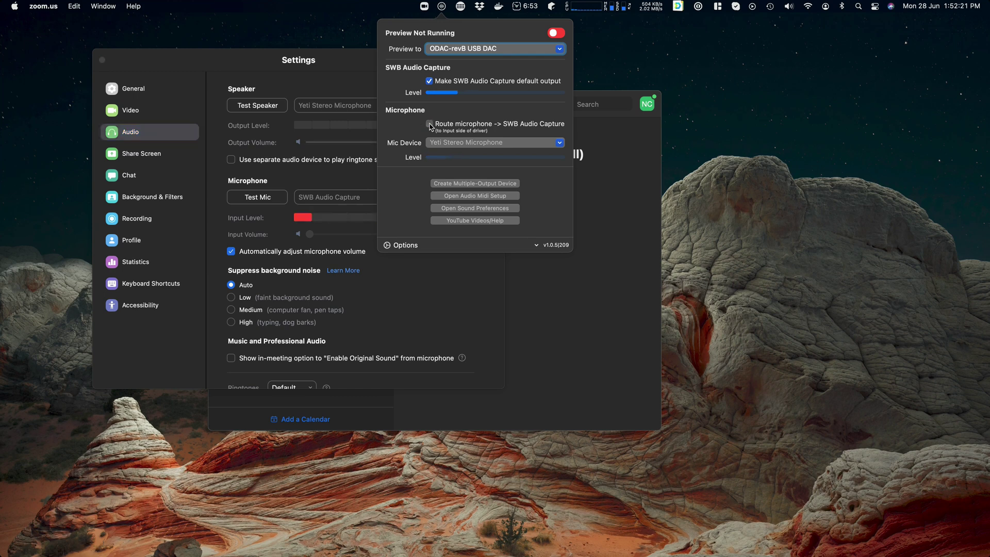
left_click(430, 124)
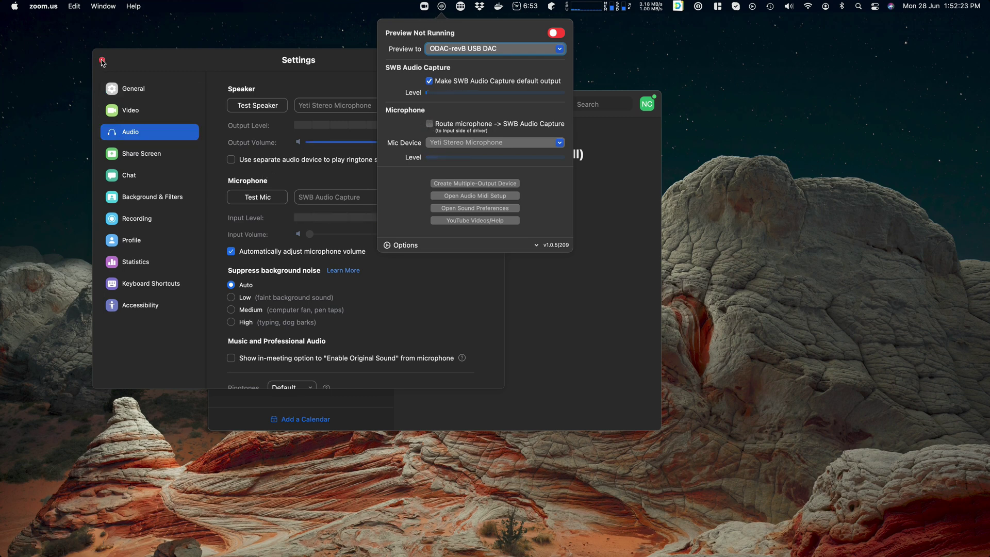
Close Zoom's settings, dismiss the SWB Audio Capture controls and hide Zoom to clear the desktop
left_click(102, 60)
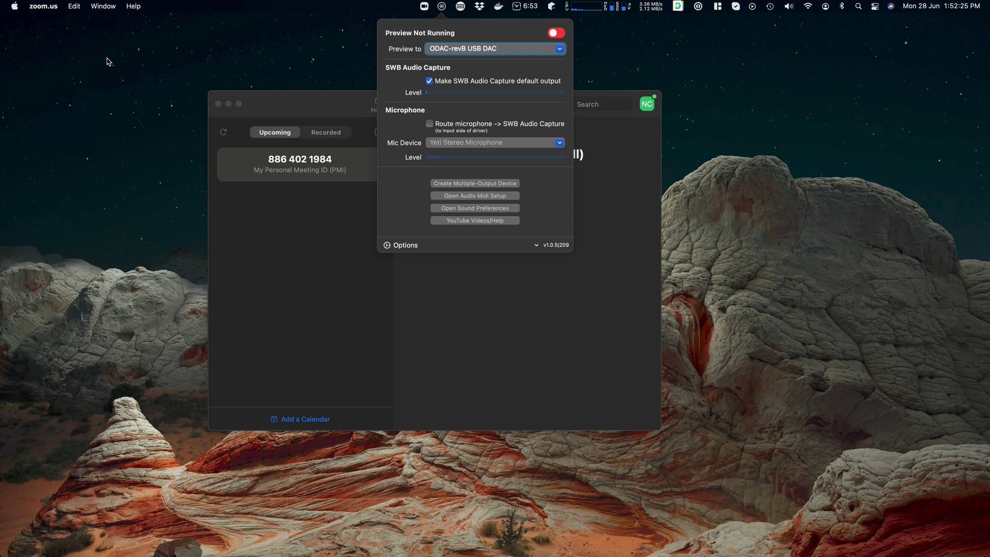
left_click(286, 110)
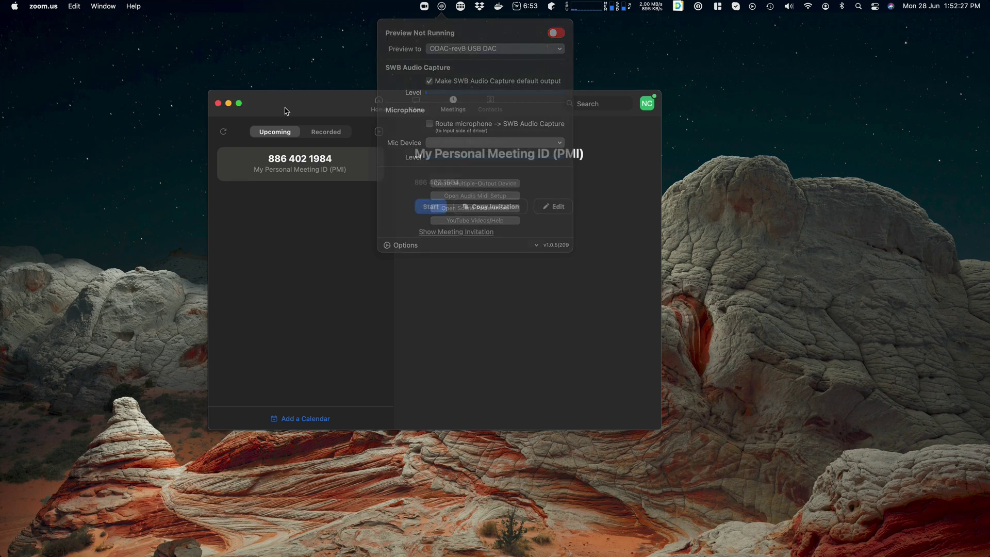
left_click_drag(312, 110, 276, 134)
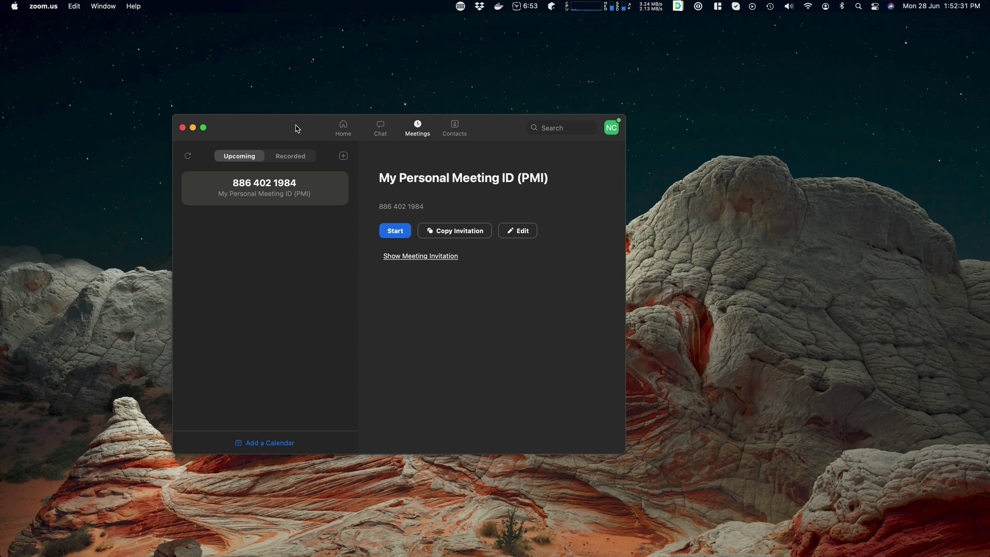
key("super+h")
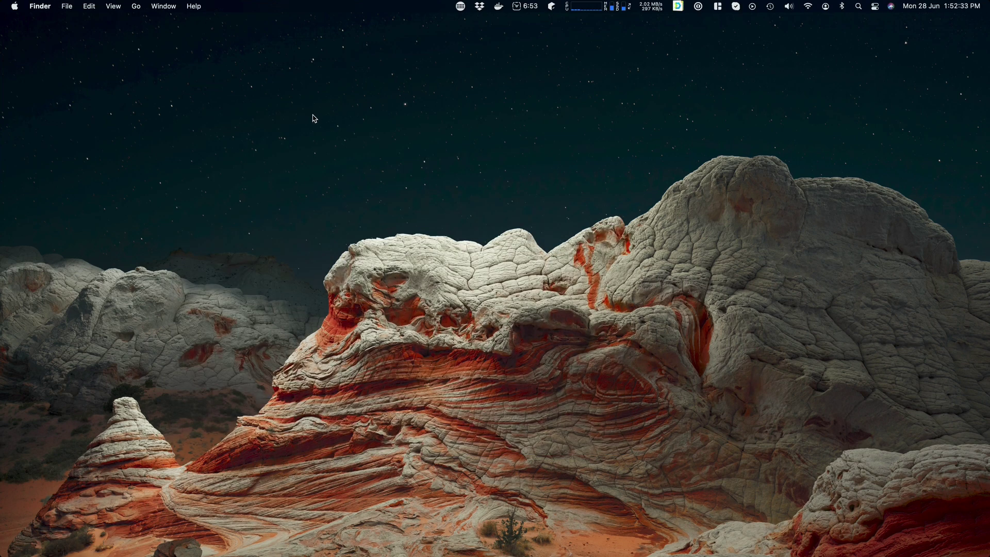